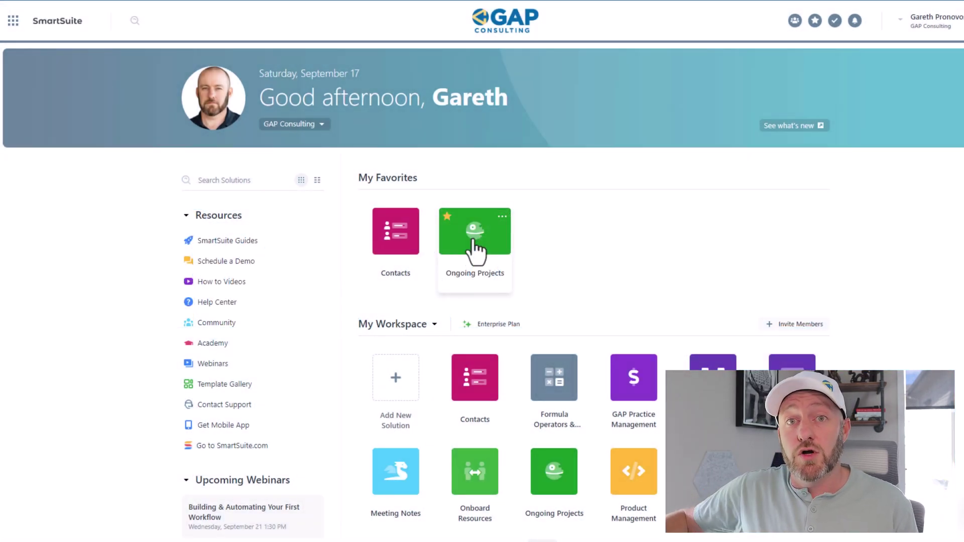
Open the Ongoing Projects solution and select the New Project record's status cell.
click(475, 236)
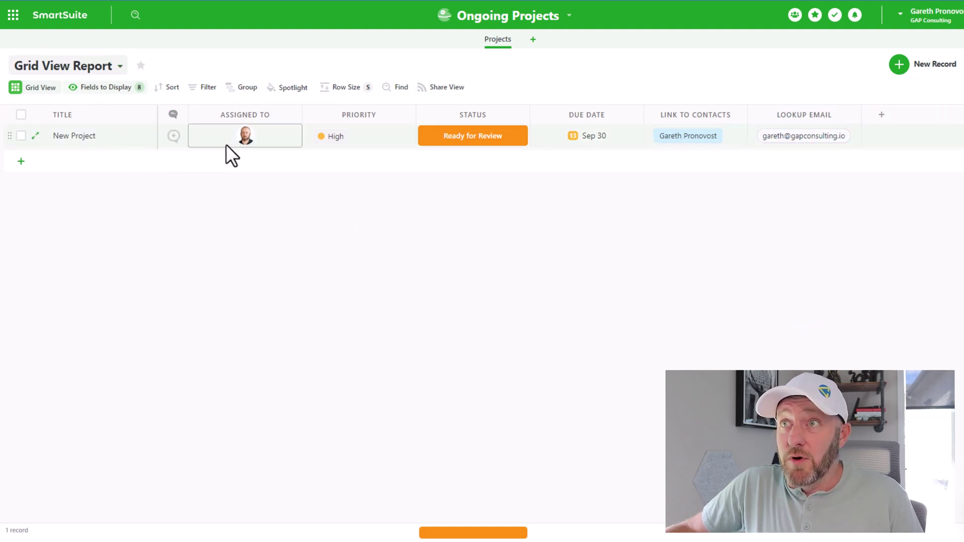
click(483, 140)
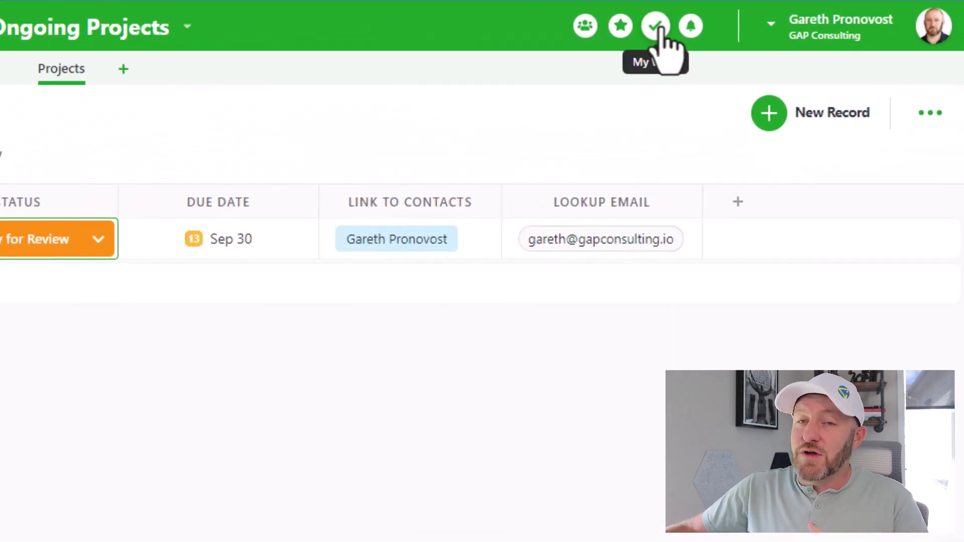
Open My Work and review its Group By options without changing them.
click(658, 28)
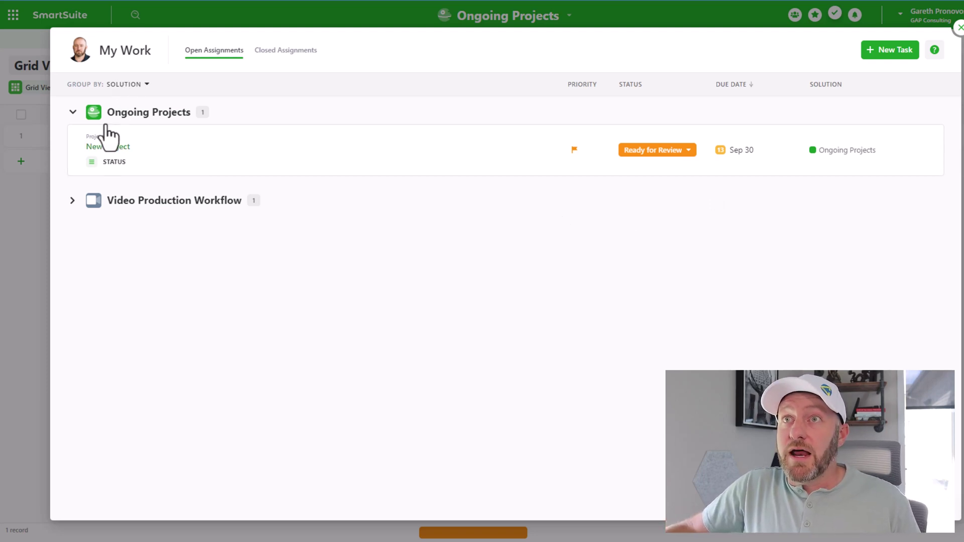
click(126, 86)
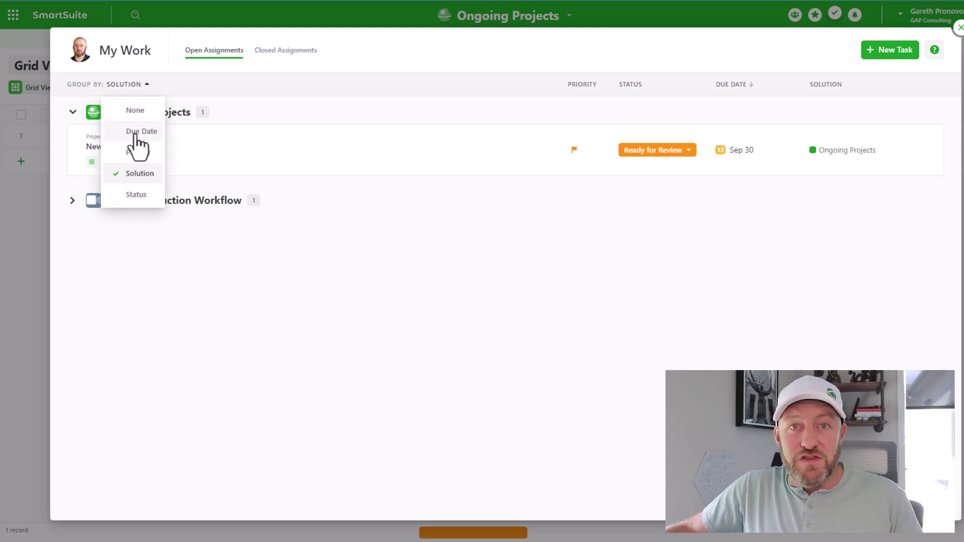
click(359, 290)
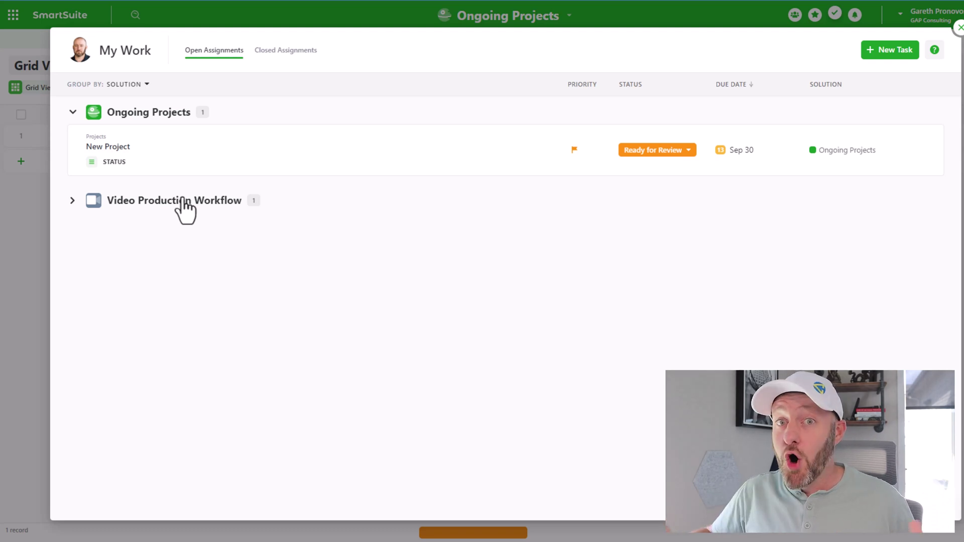
Expand the Video Production Workflow group and view the Test task's status choices unchanged.
click(132, 202)
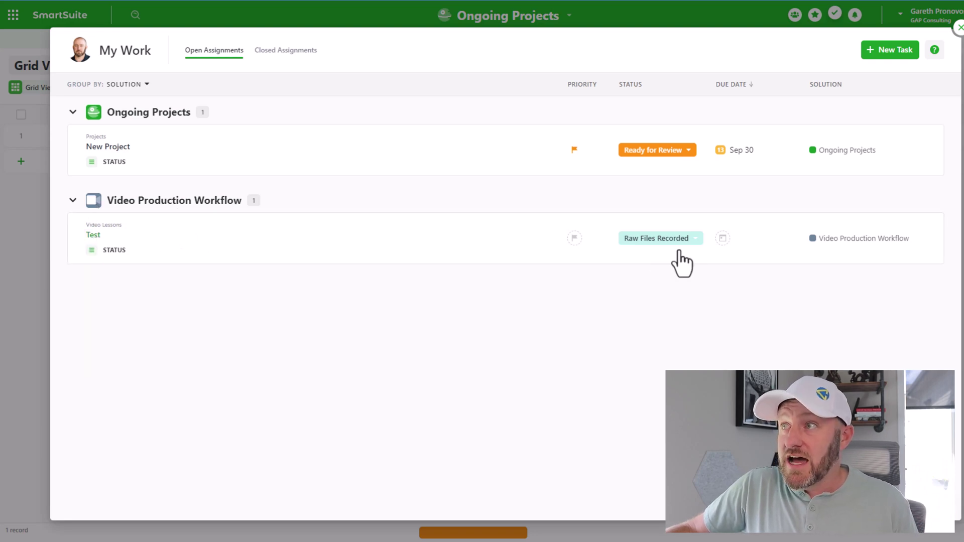
click(694, 239)
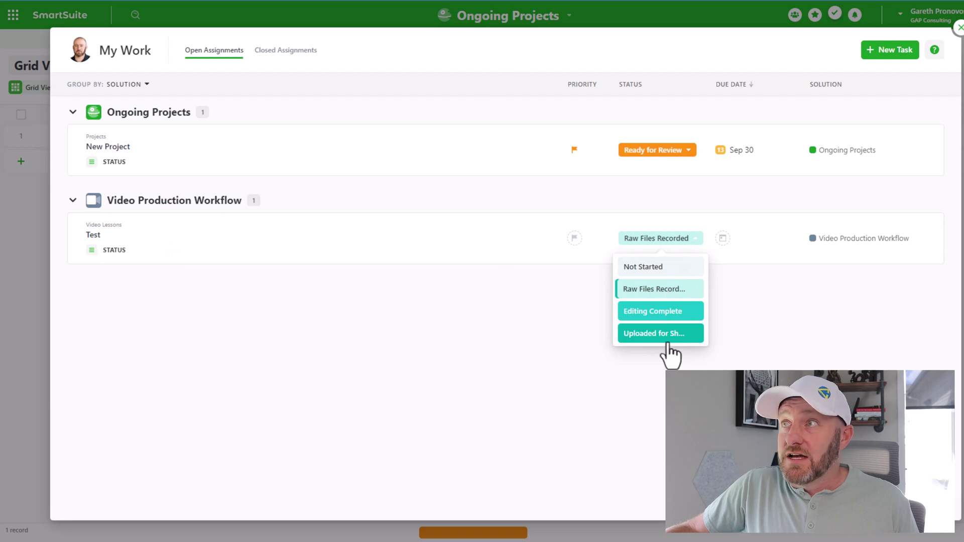
click(775, 337)
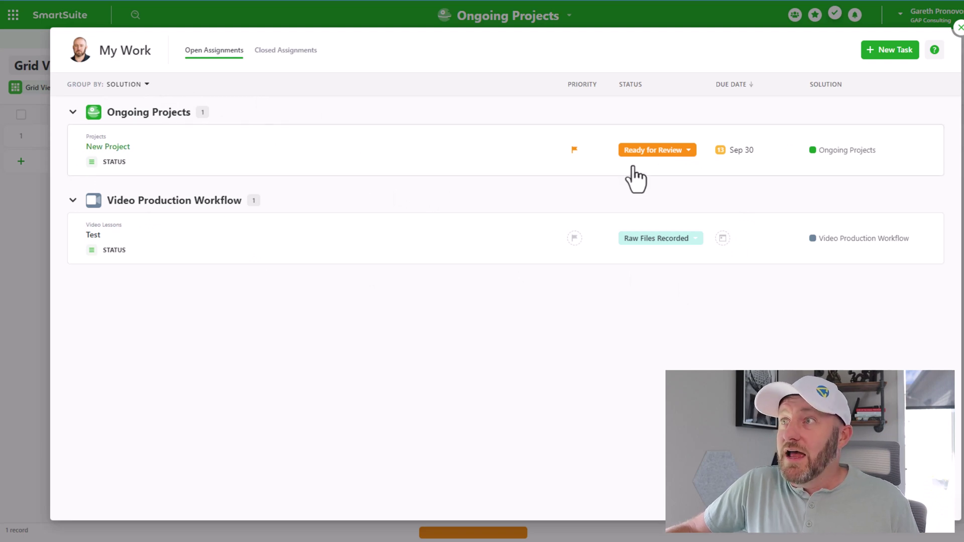
Set New Project's status to Complete, check Closed Assignments, then close My Work.
click(688, 151)
click(648, 246)
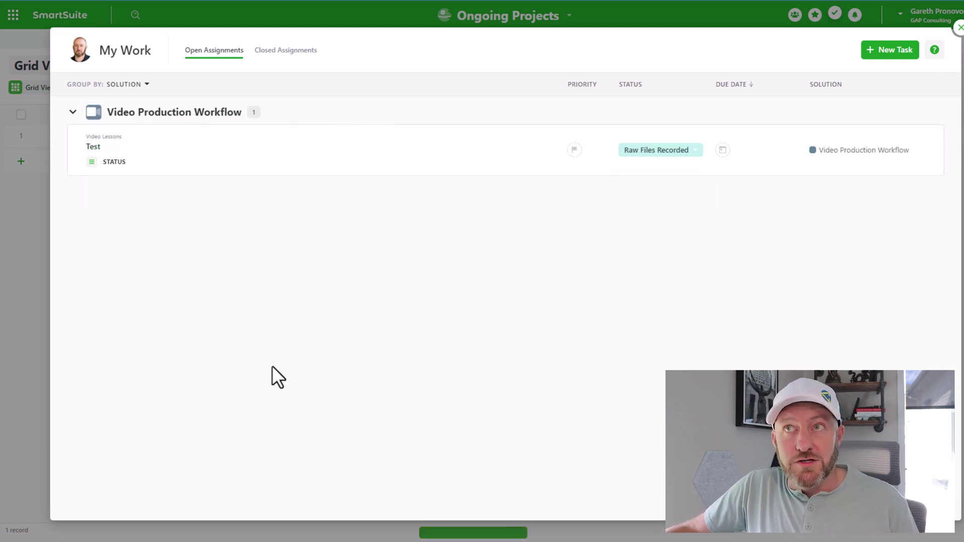
click(274, 54)
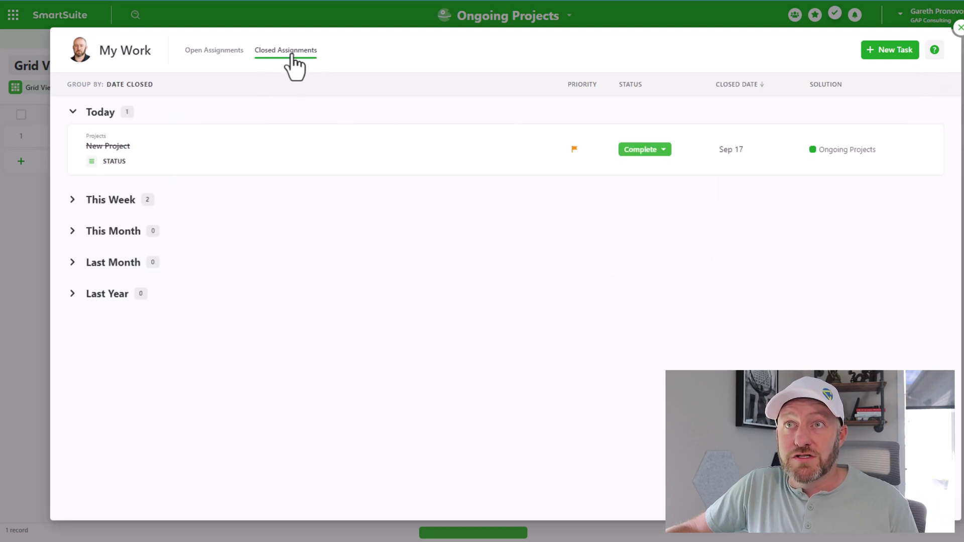
click(215, 52)
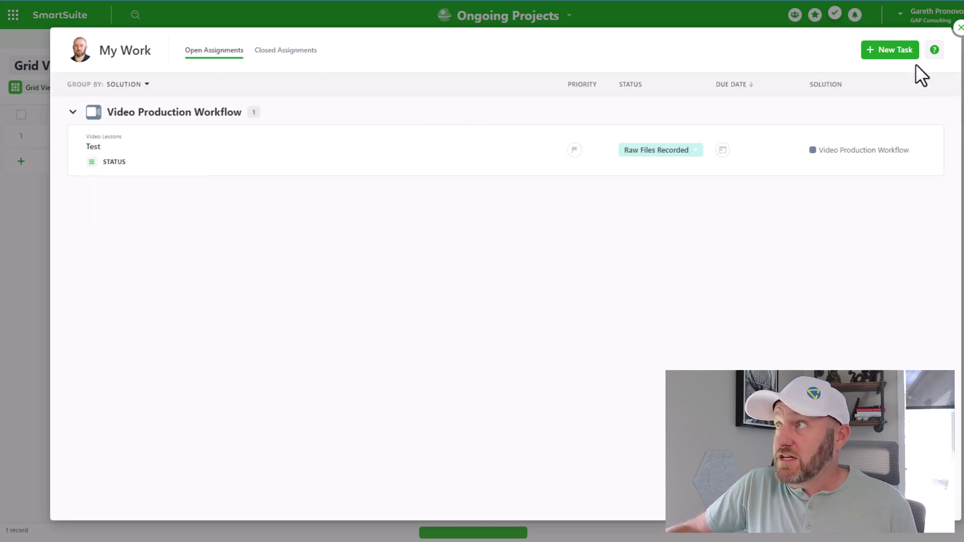
click(959, 28)
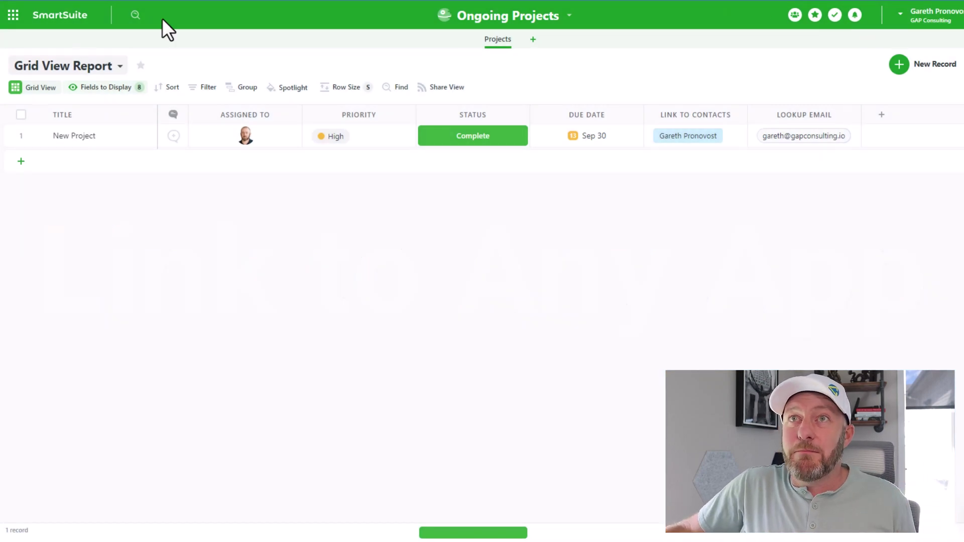
Return to the SmartSuite home dashboard and reopen the Ongoing Projects solution.
click(13, 17)
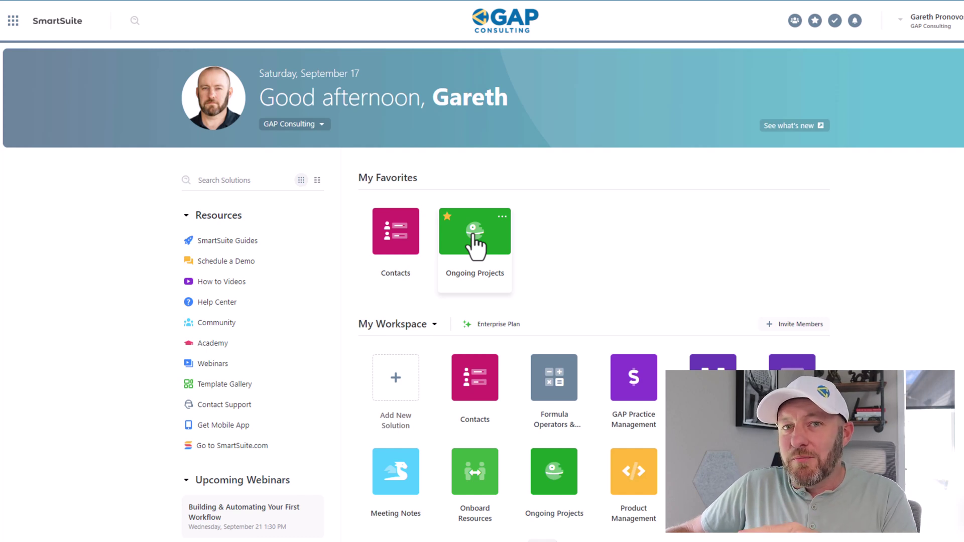
click(475, 245)
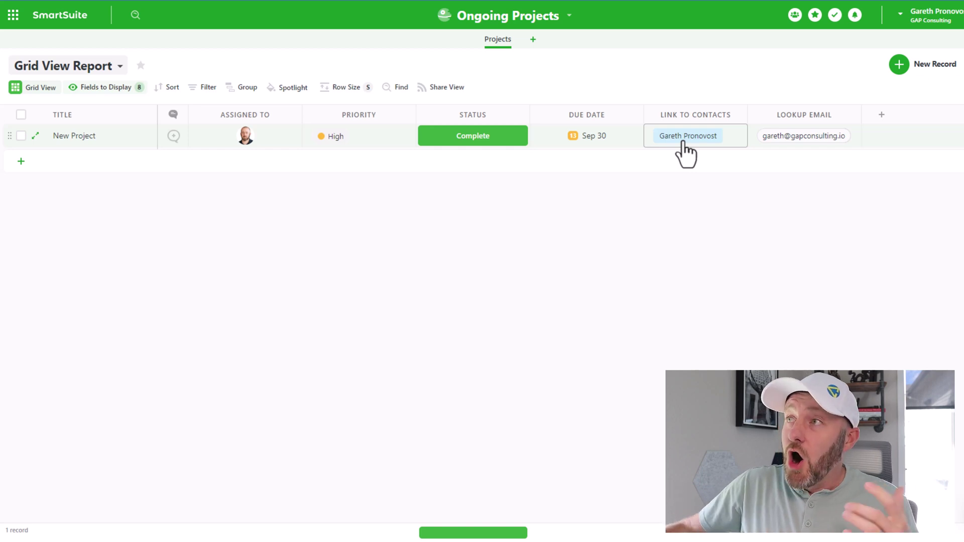
click(740, 114)
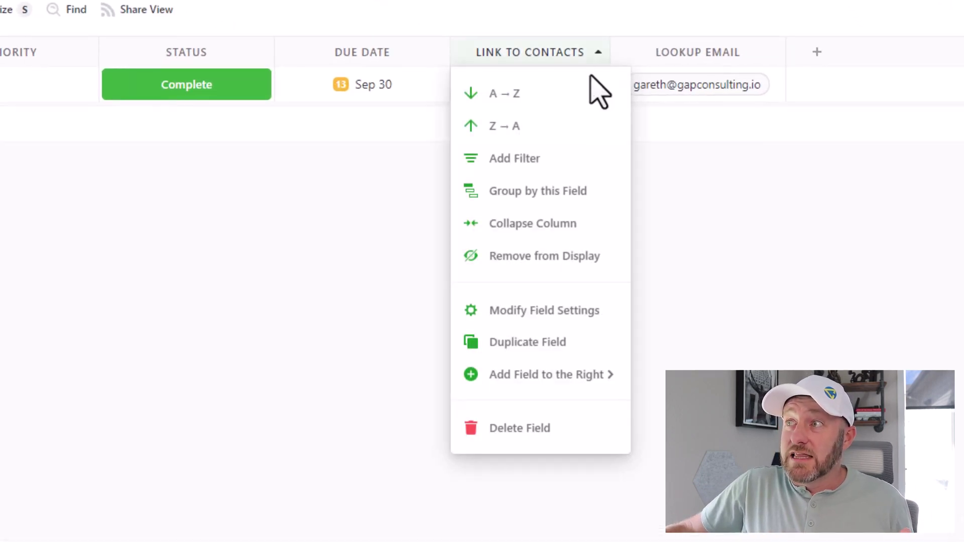
click(552, 315)
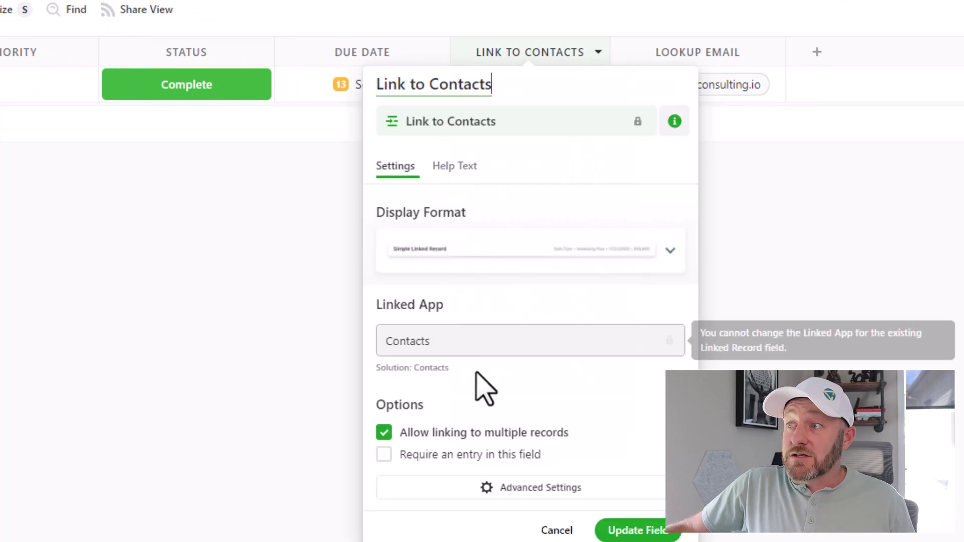
mouse_move(470, 346)
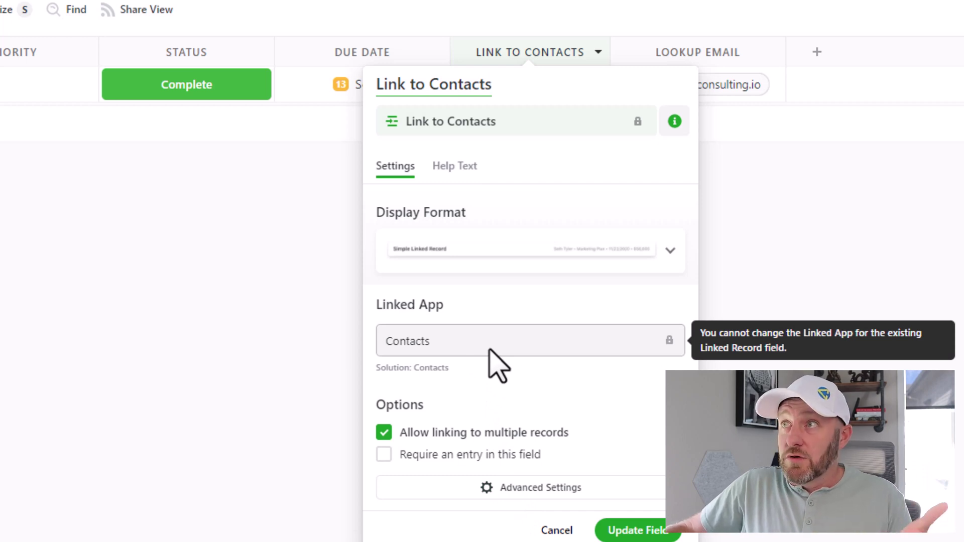
click(216, 344)
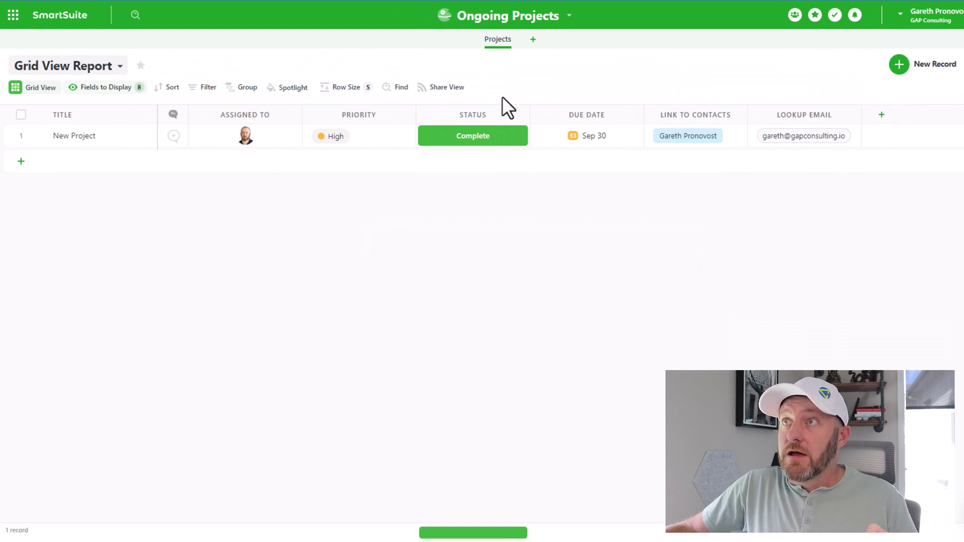
click(13, 23)
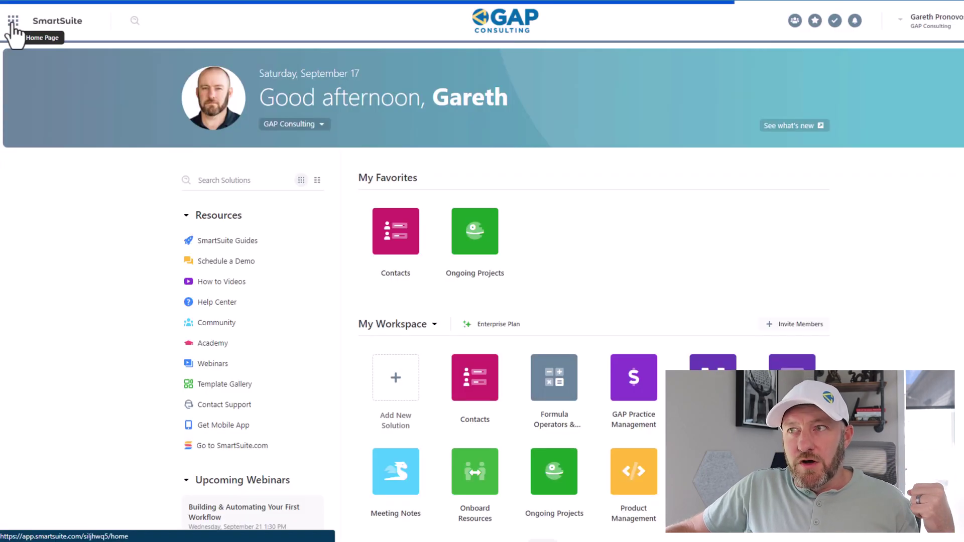
click(398, 248)
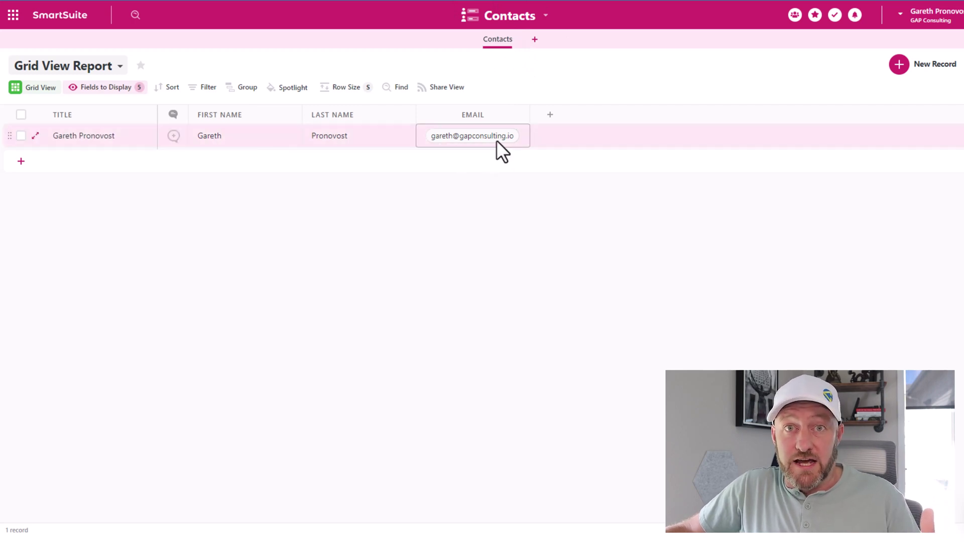
click(13, 16)
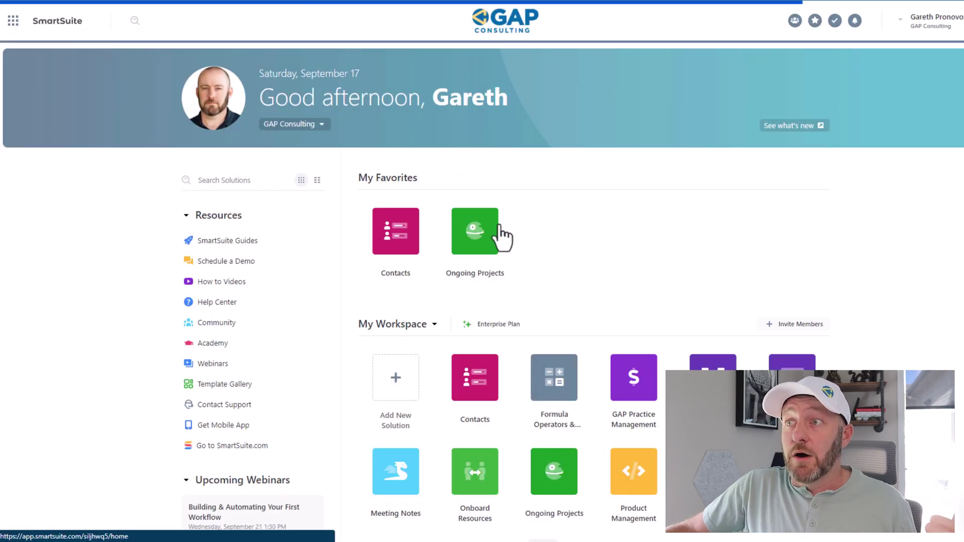
click(481, 251)
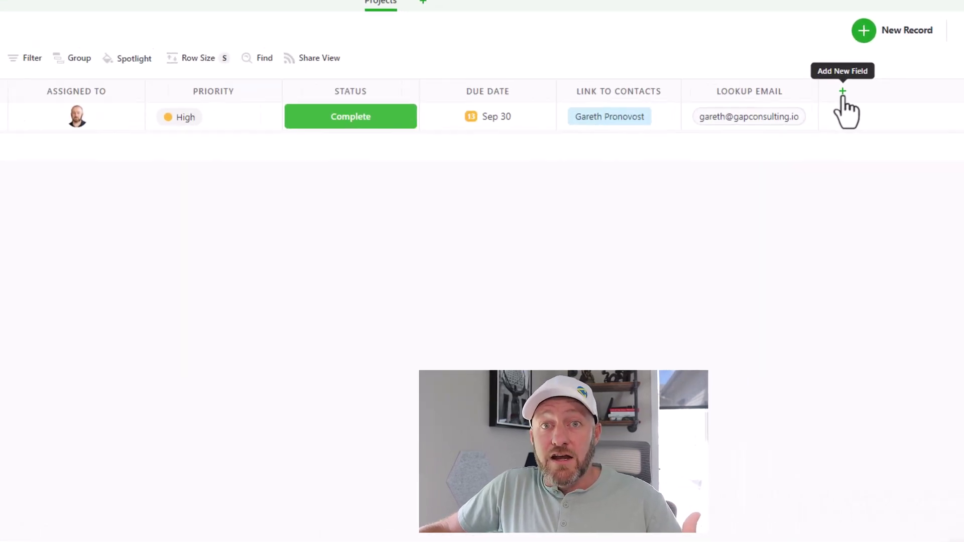
Add a Linked Record field to Projects that links to the Contacts app.
click(843, 96)
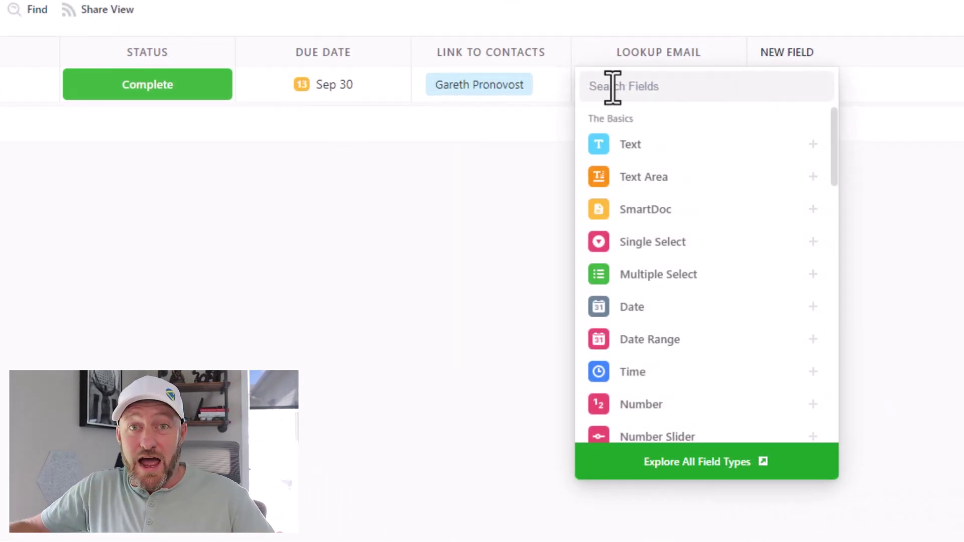
text(link)
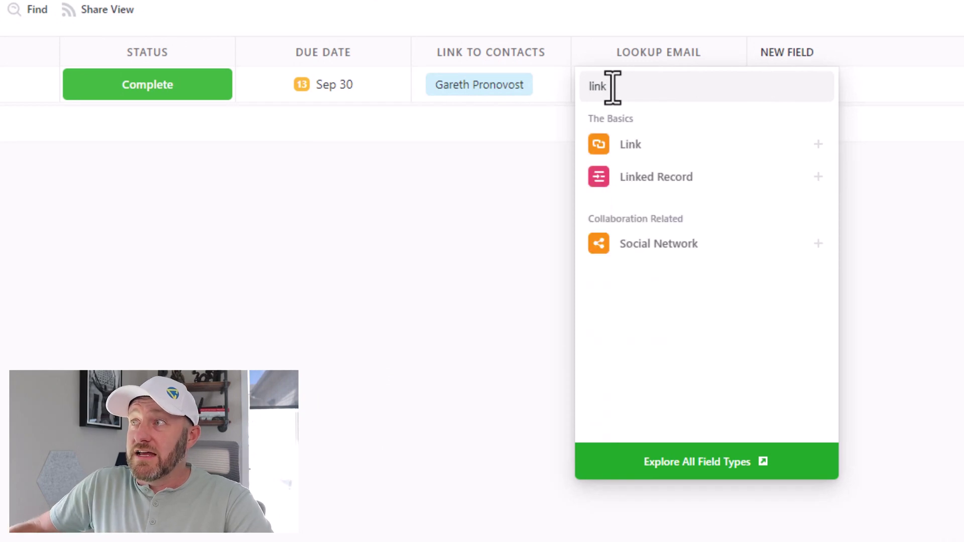
click(653, 180)
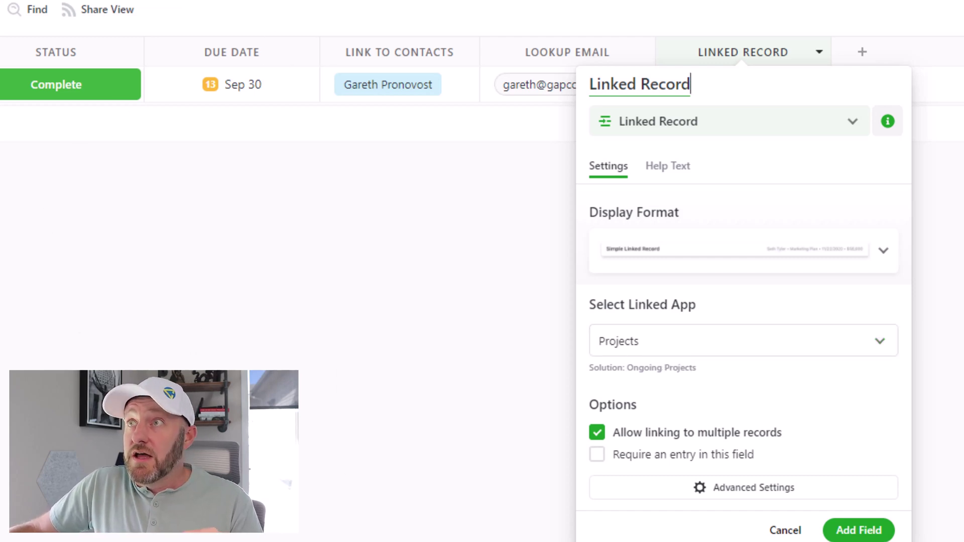
click(685, 346)
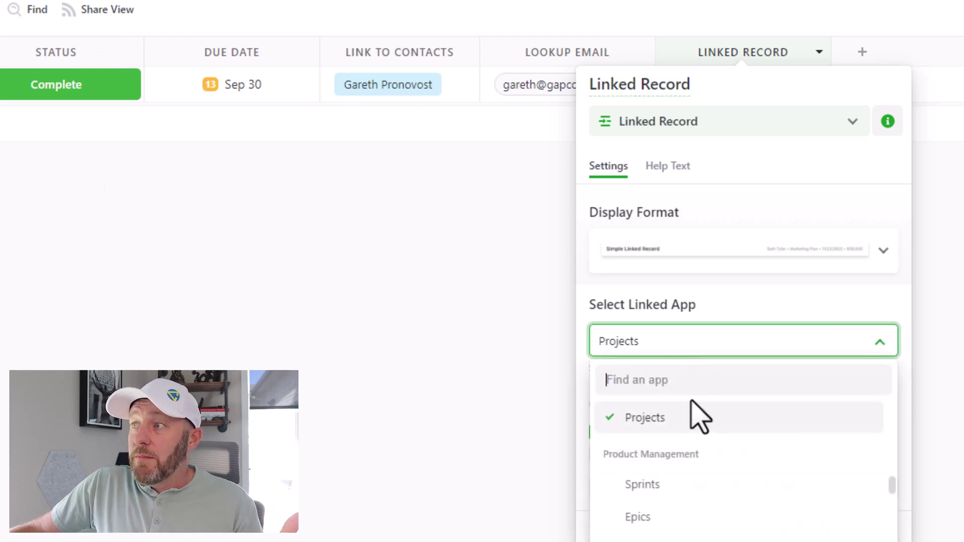
scroll(703, 477, down, 10)
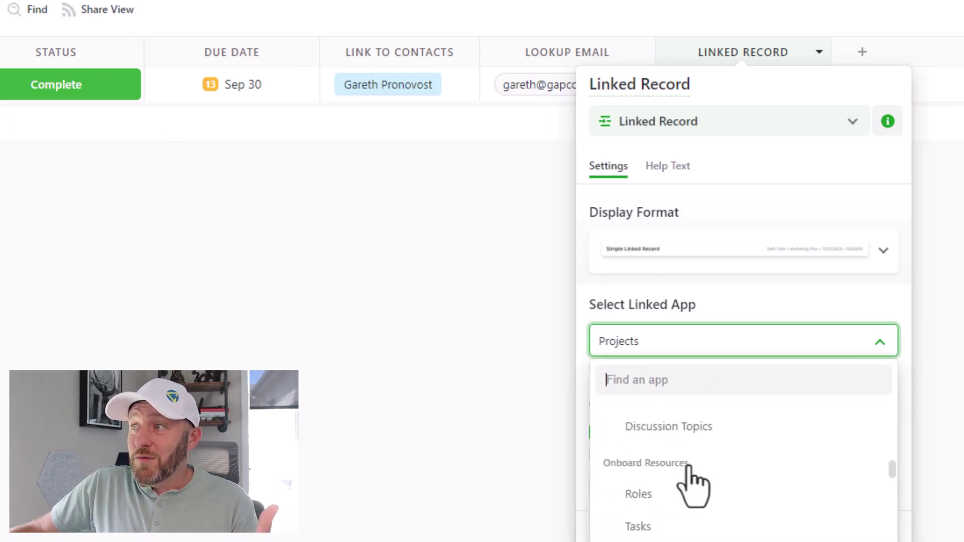
scroll(679, 452, up, 3)
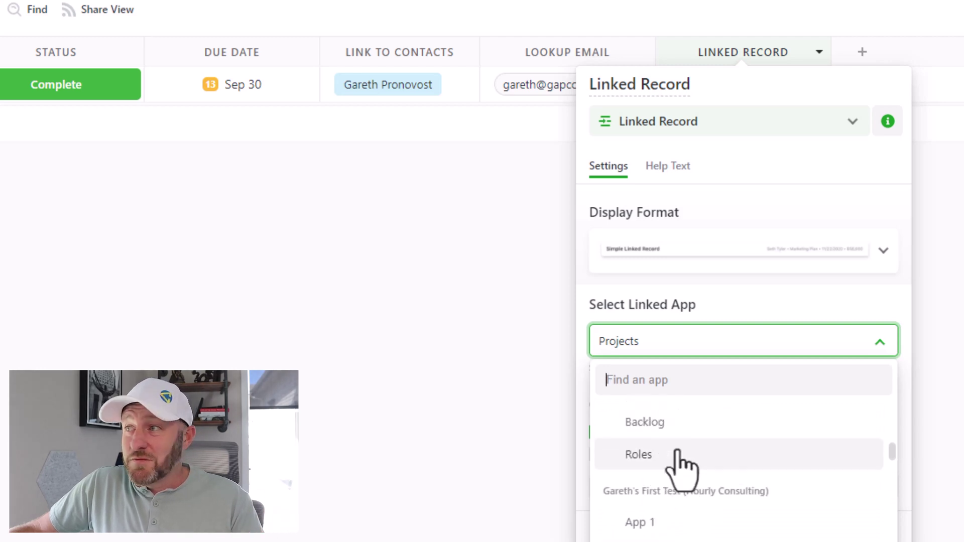
text(contac)
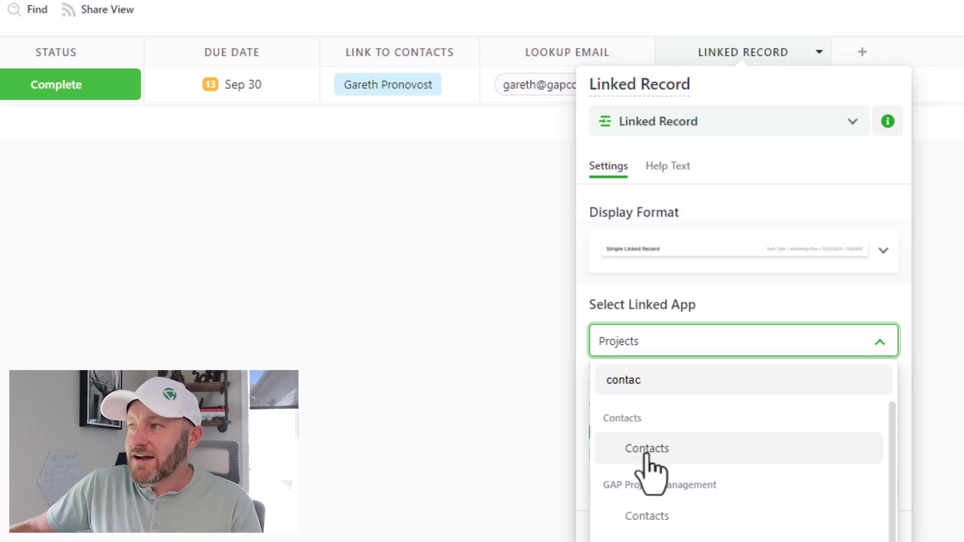
click(648, 449)
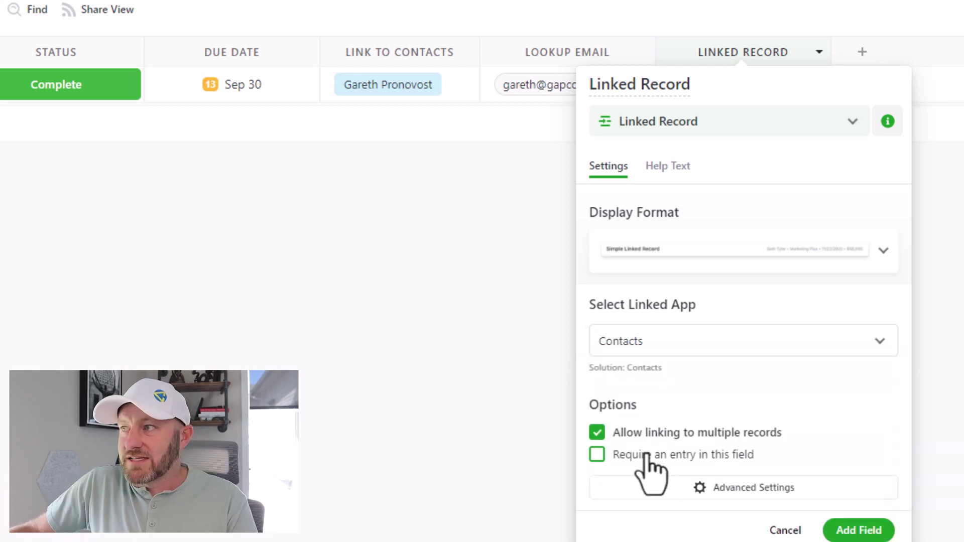
click(873, 530)
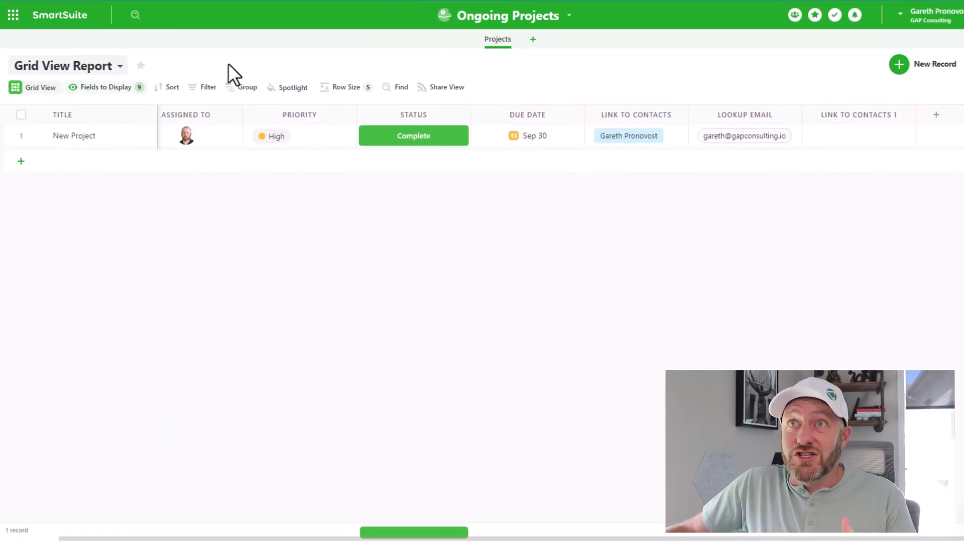
click(815, 140)
click(814, 137)
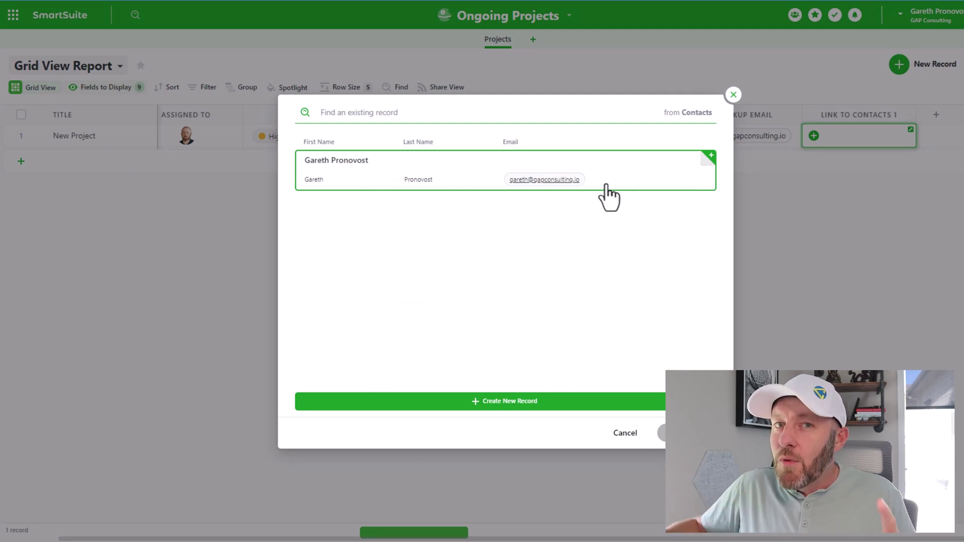
click(734, 96)
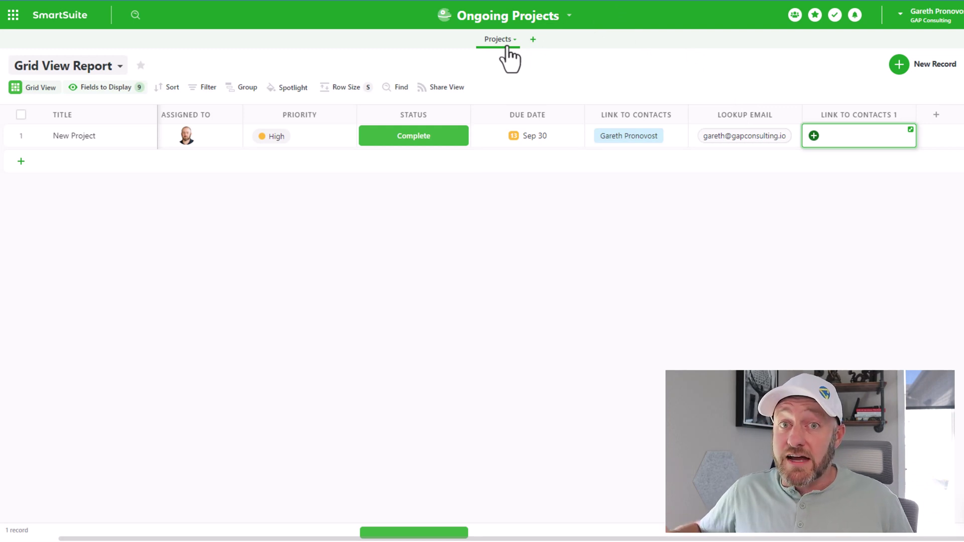
click(568, 17)
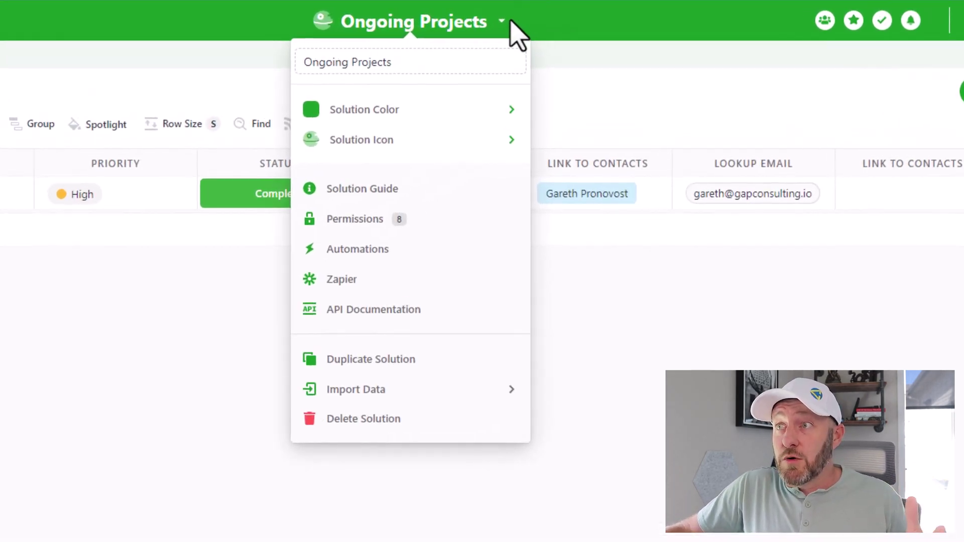
click(451, 224)
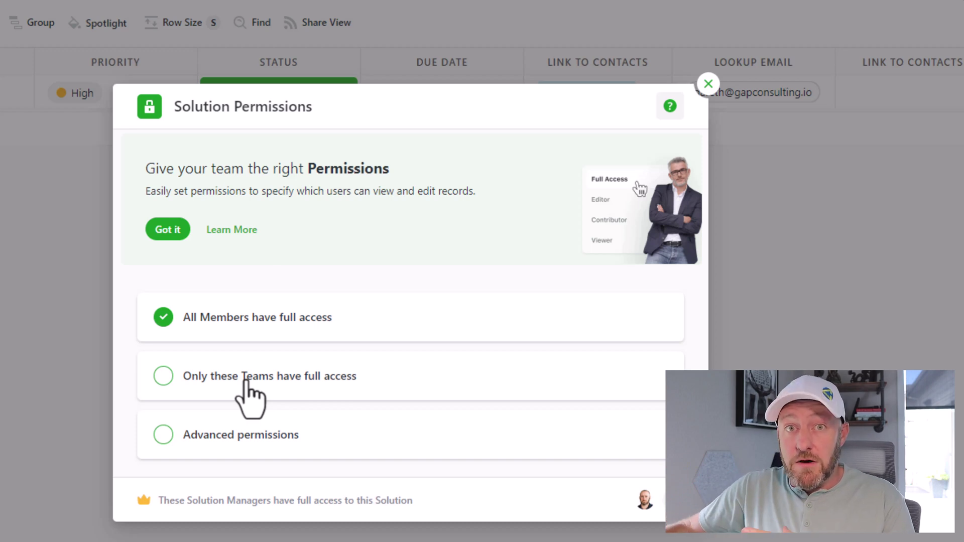
click(247, 435)
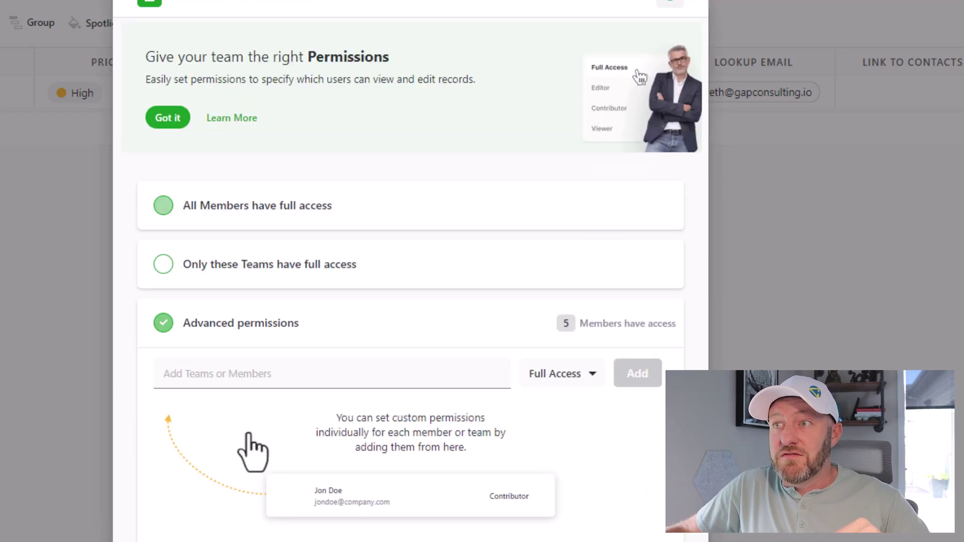
click(304, 378)
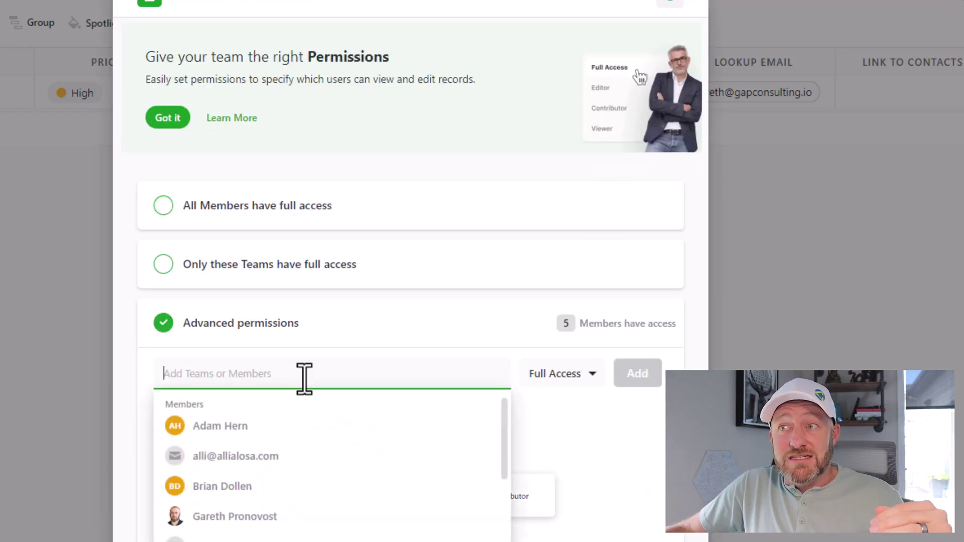
click(553, 377)
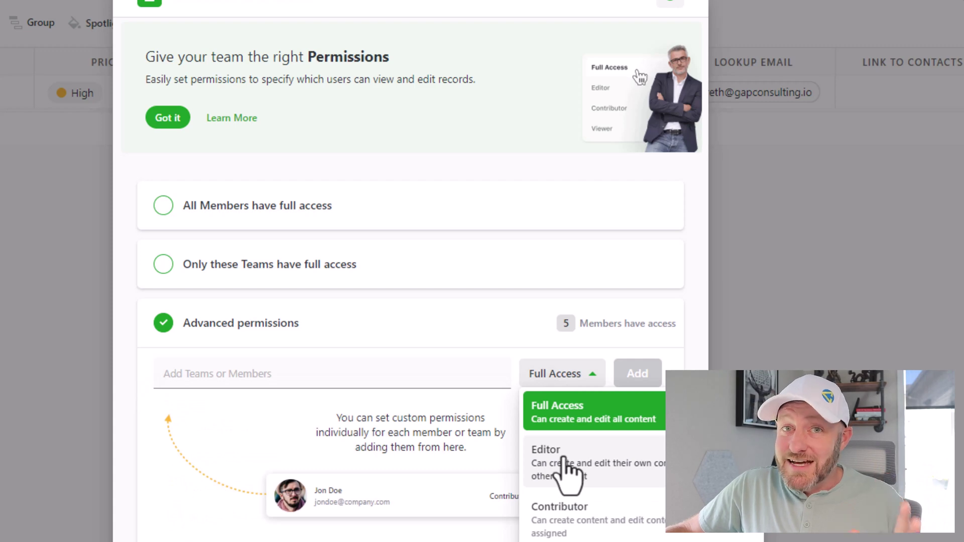
click(567, 23)
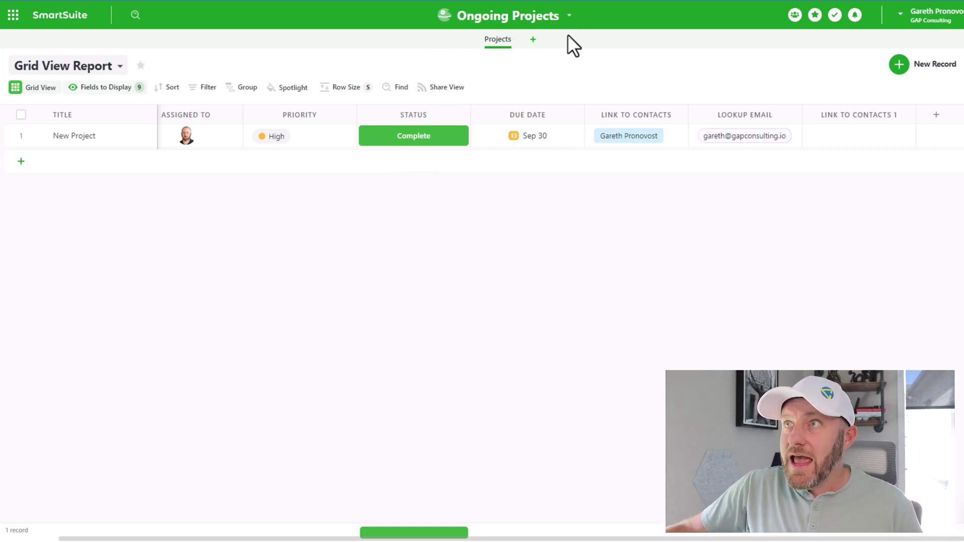
Set the Projects app's permissions to Override Solution Permissions.
click(507, 40)
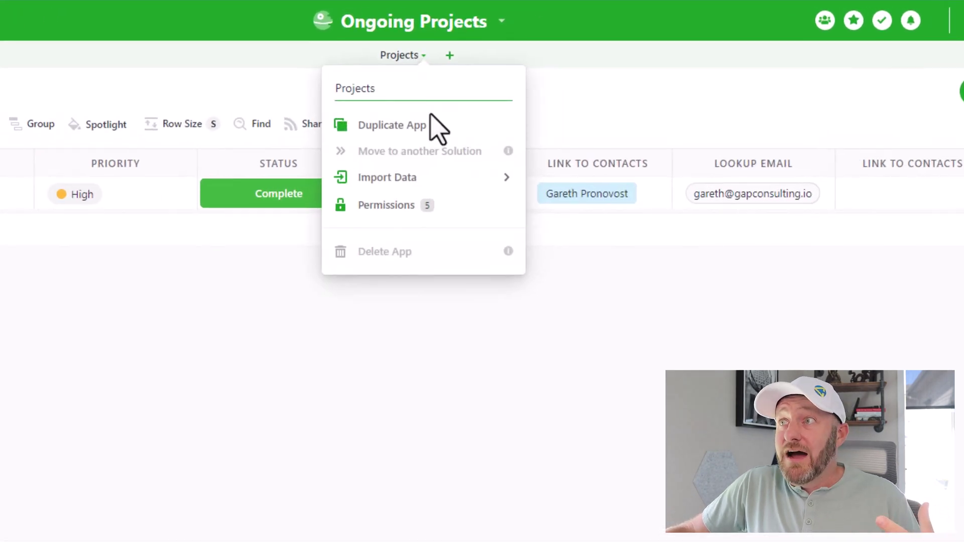
click(433, 207)
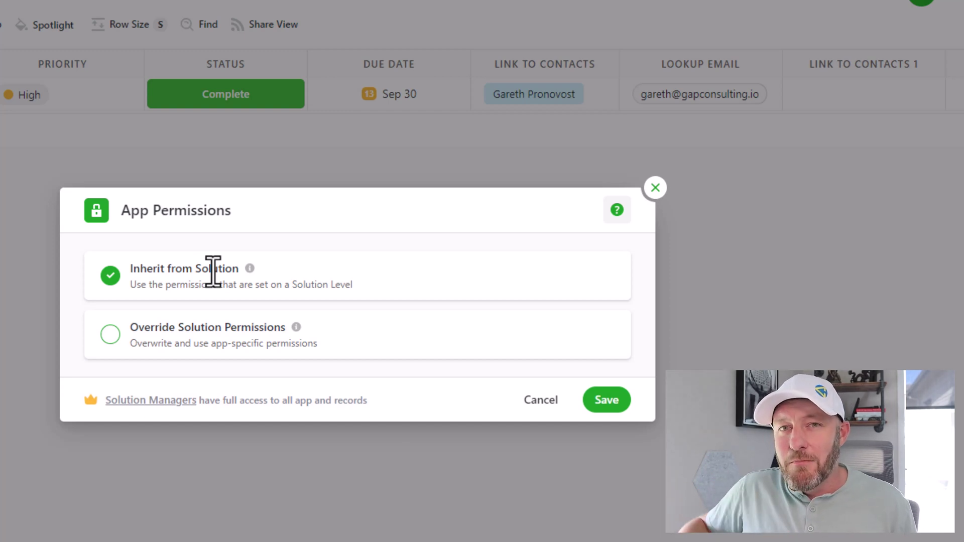
click(163, 347)
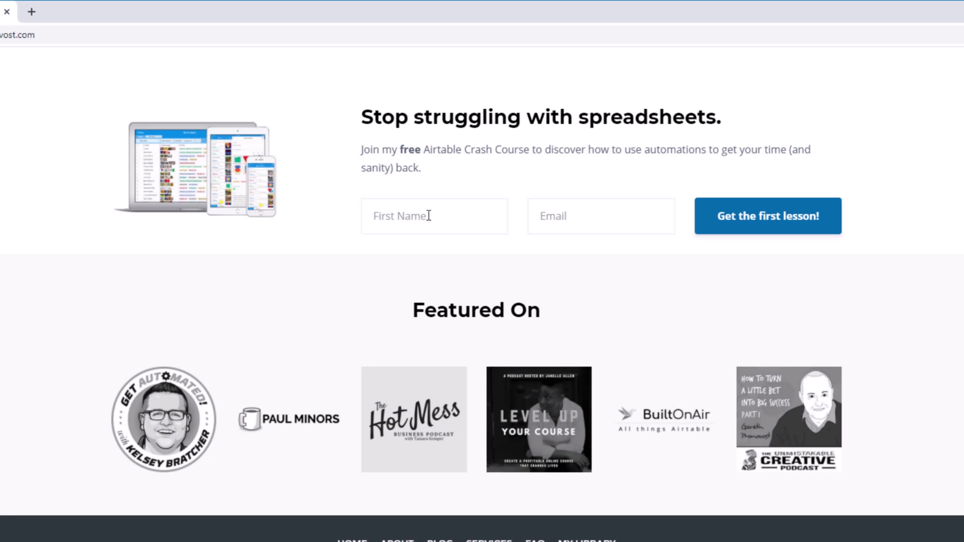
Fill in the signup form's first name and accept the suggested e-mail address.
click(429, 216)
text(Gareth)
key(Tab)
text(g)
key(Down)
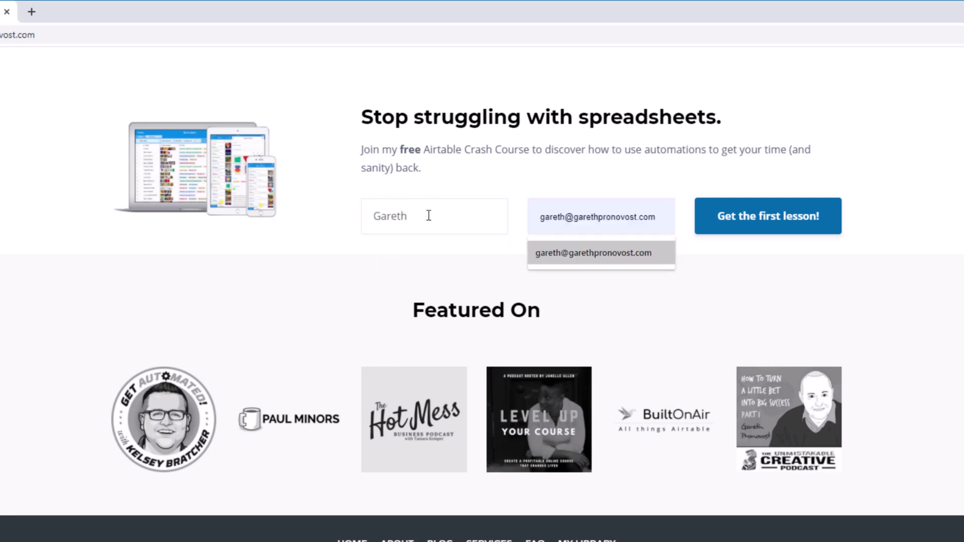
key(Return)
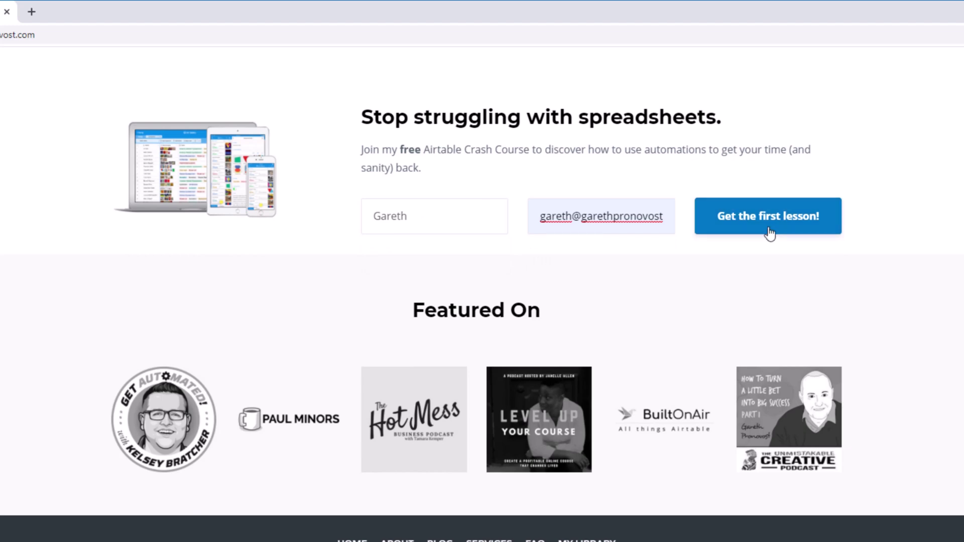
Go to the Services page and scroll through the Airtable consulting options.
scroll(769, 233, up, 20)
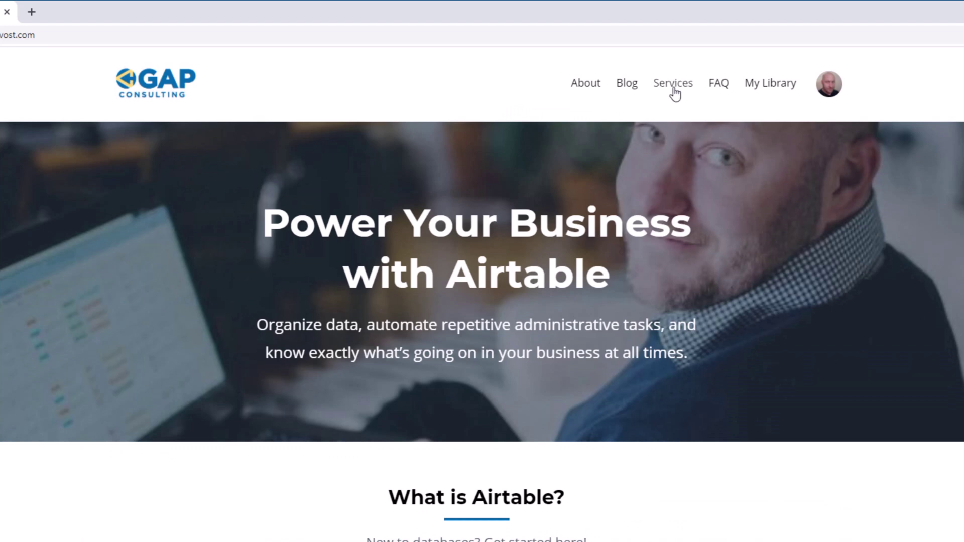
click(675, 93)
scroll(363, 336, down, 10)
scroll(363, 337, down, 1)
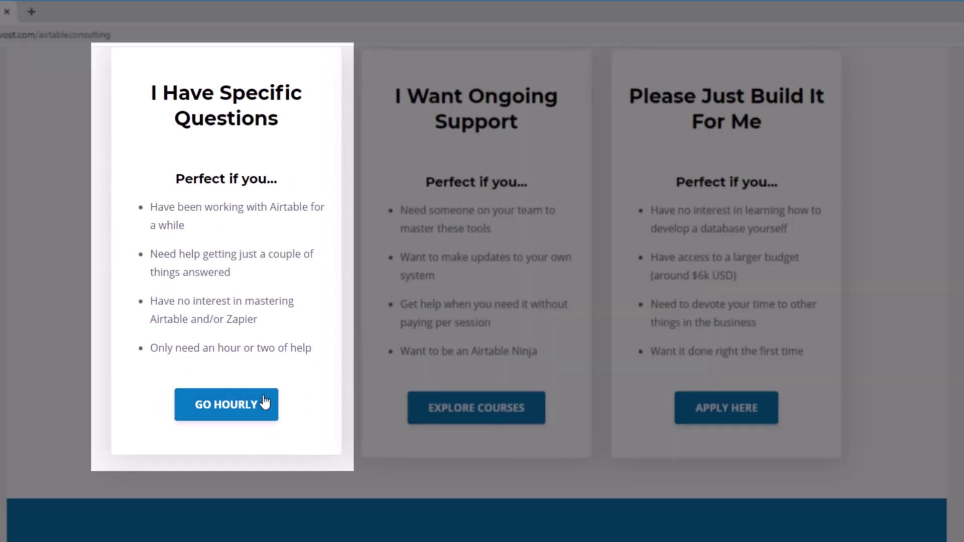